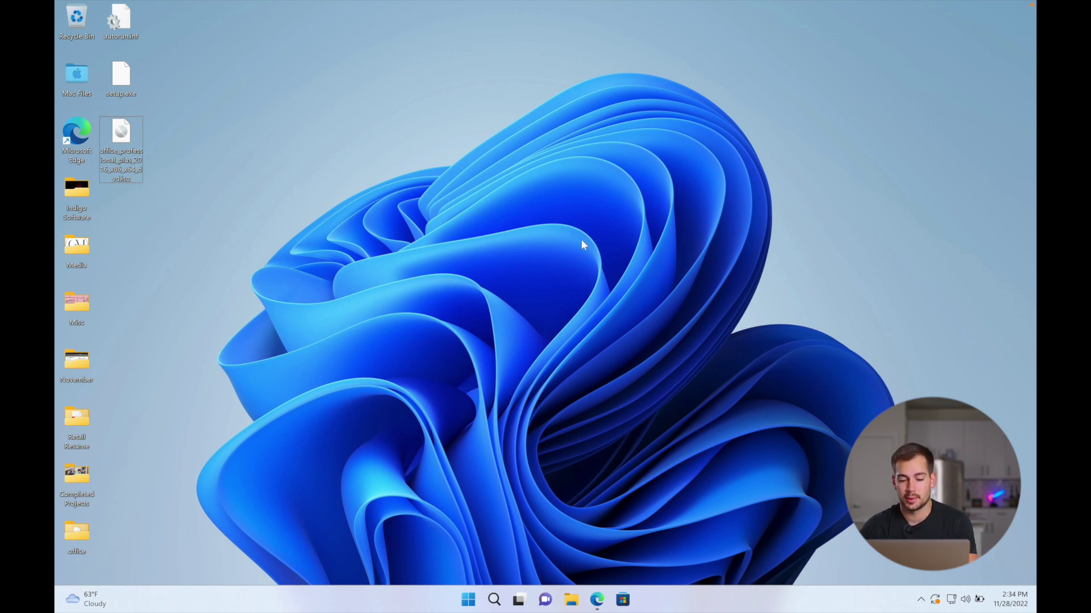
# Step: Open the Windows Run dialog with Win+R
pyautogui.press('super+r')
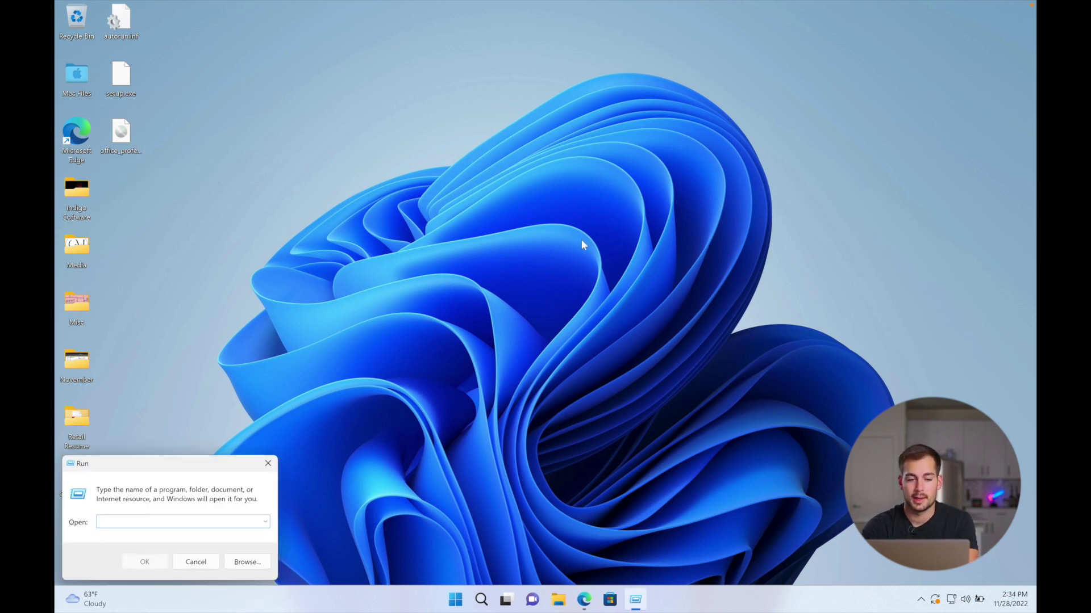
pyautogui.write('ms')
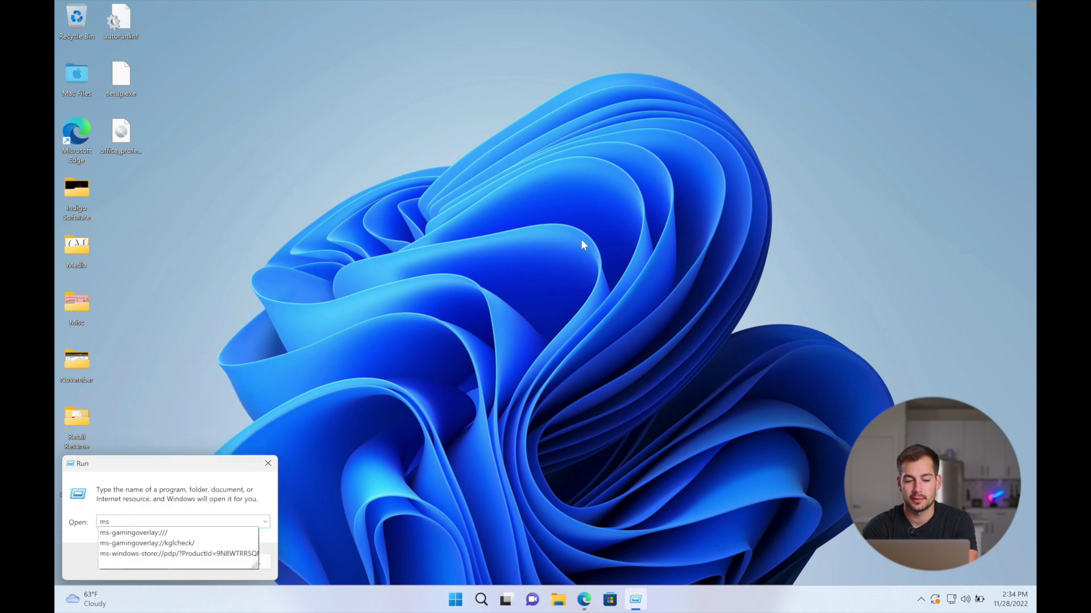
pyautogui.write('inc')
pyautogui.write('o3')
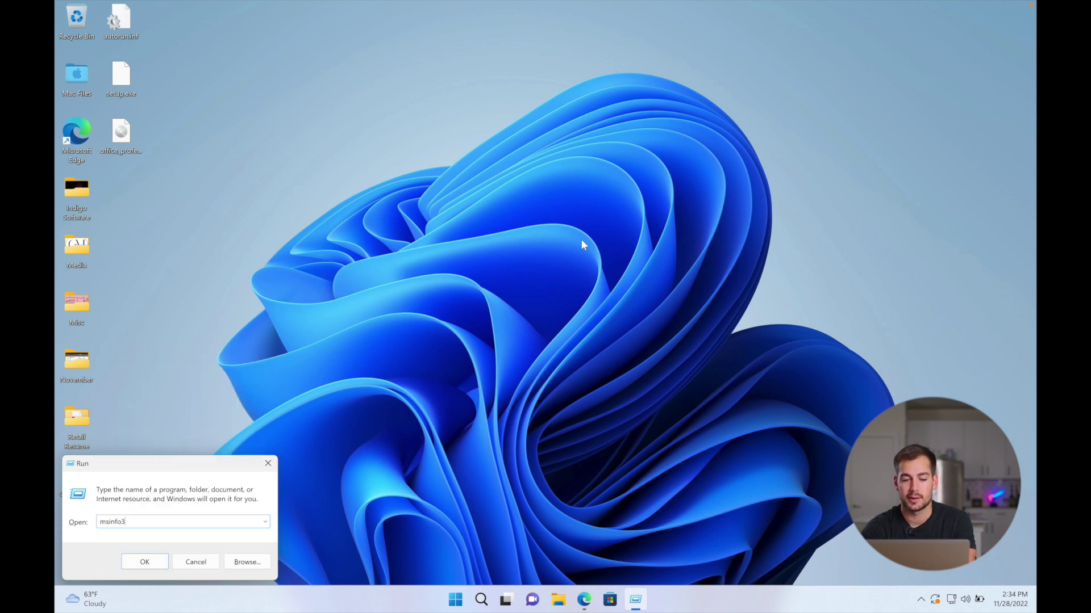
pyautogui.write('2')
# Step: Run msinfo32, confirm System Type is x64-based PC, then close System Information
pyautogui.press('Return')
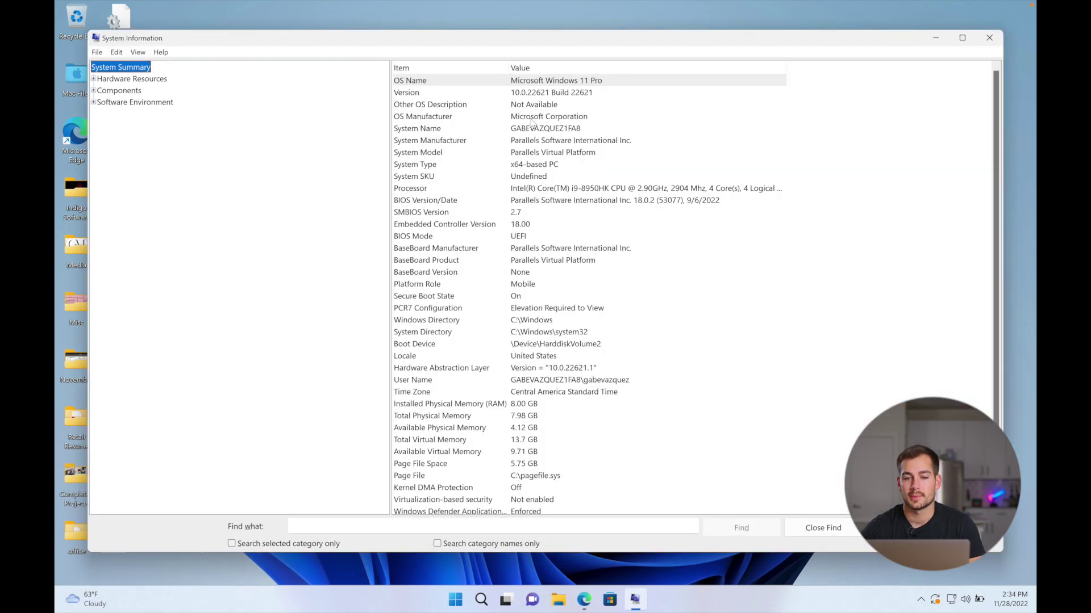
pyautogui.scroll(3, 530, 337)
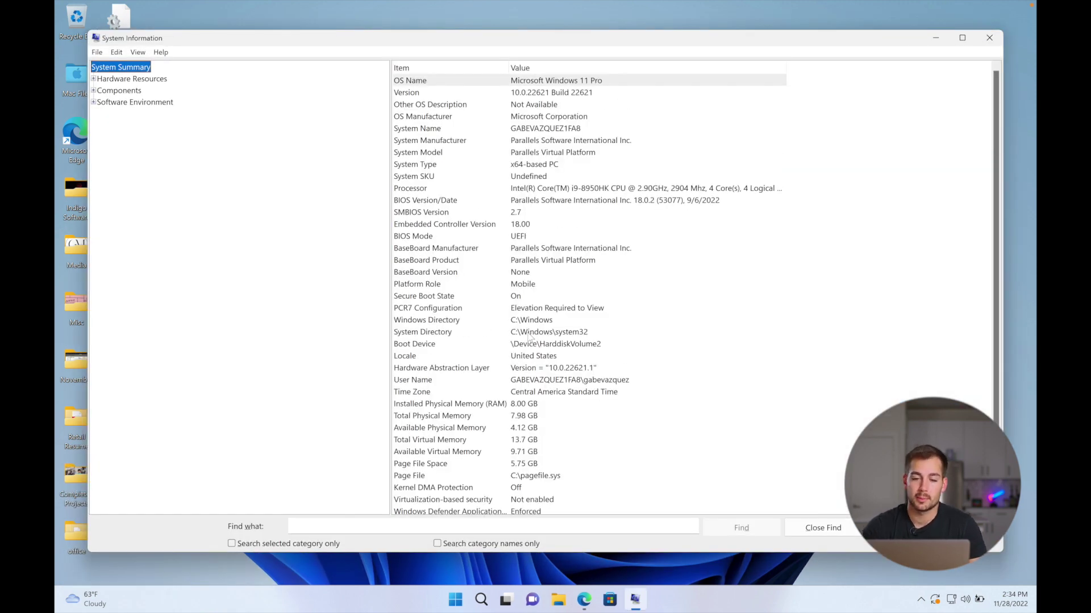
pyautogui.click(422, 164)
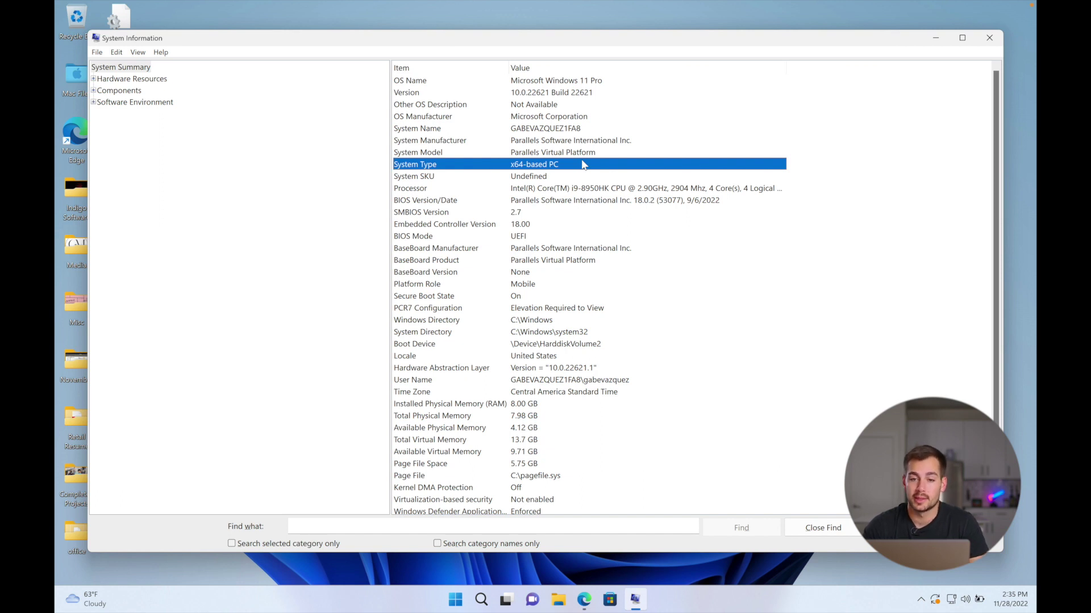
pyautogui.hotkey('alt', 'F4')
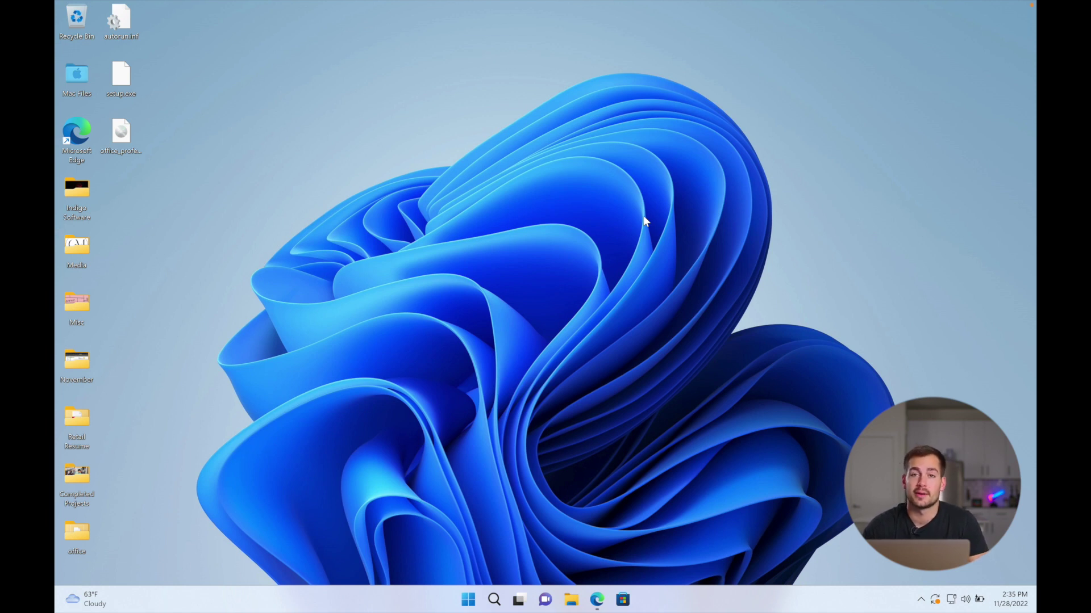
# Step: Open the Downloads folder in File Explorer and select Windows.iso
pyautogui.press('super+e')
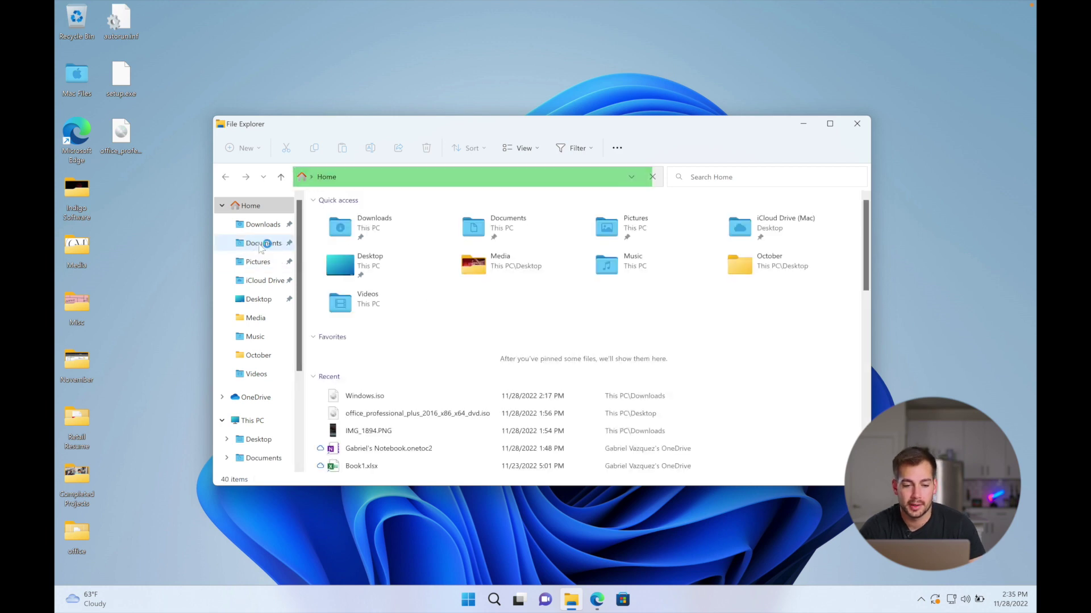
pyautogui.click(263, 225)
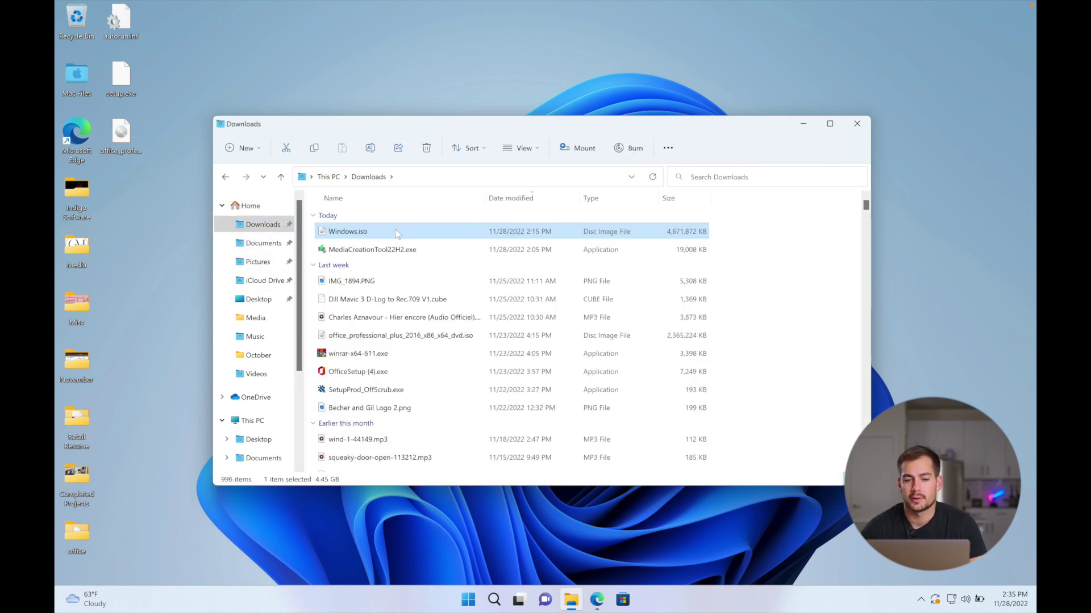
pyautogui.click(349, 231)
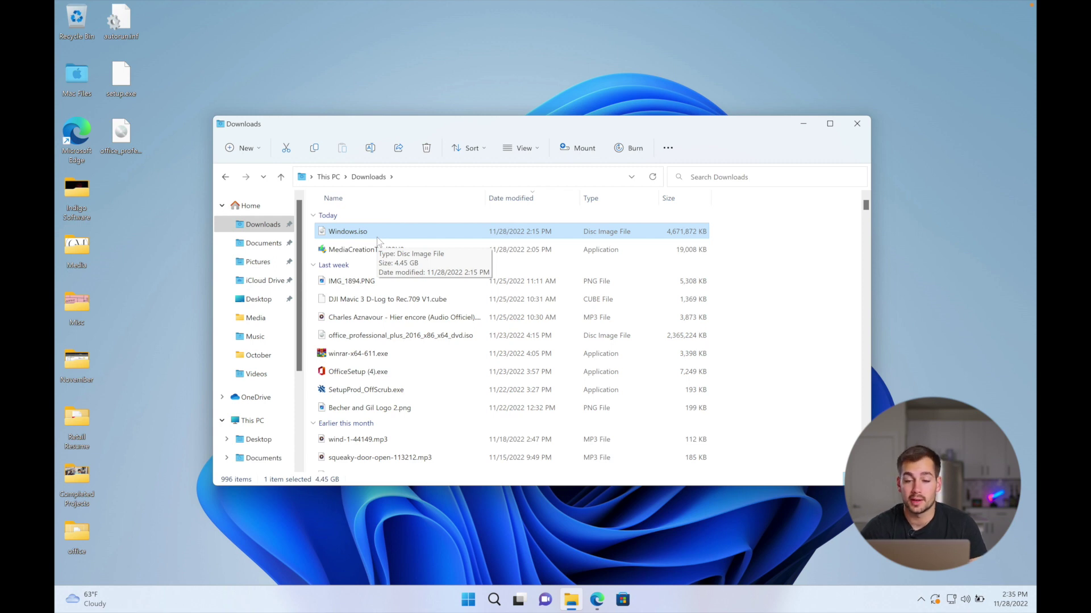
# Step: Search the web for 7zip in Edge and open the official 7-zip.org site
pyautogui.click(598, 600)
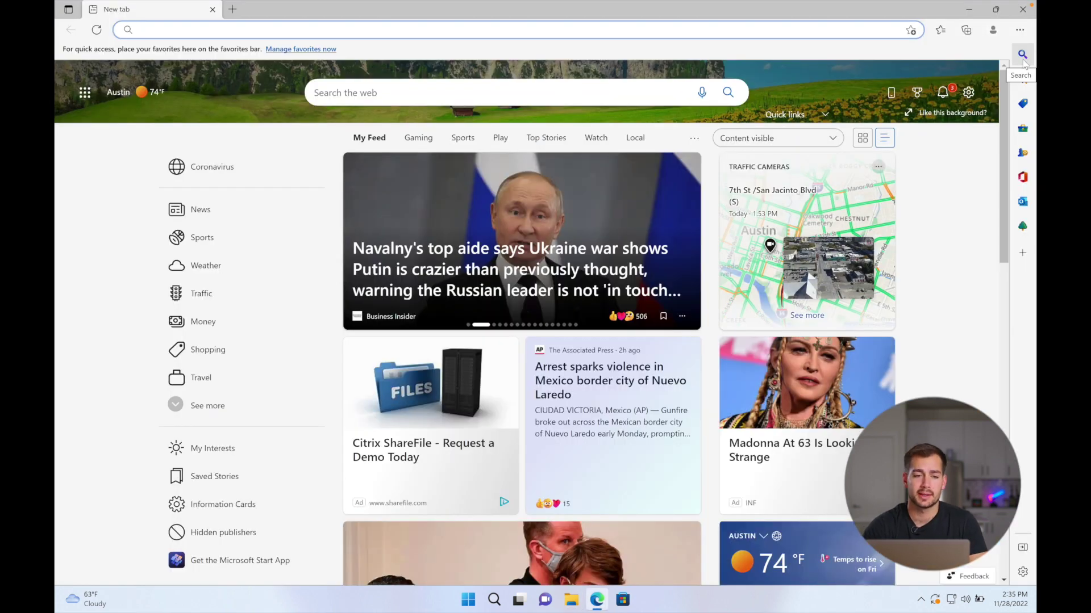
pyautogui.write('7zip')
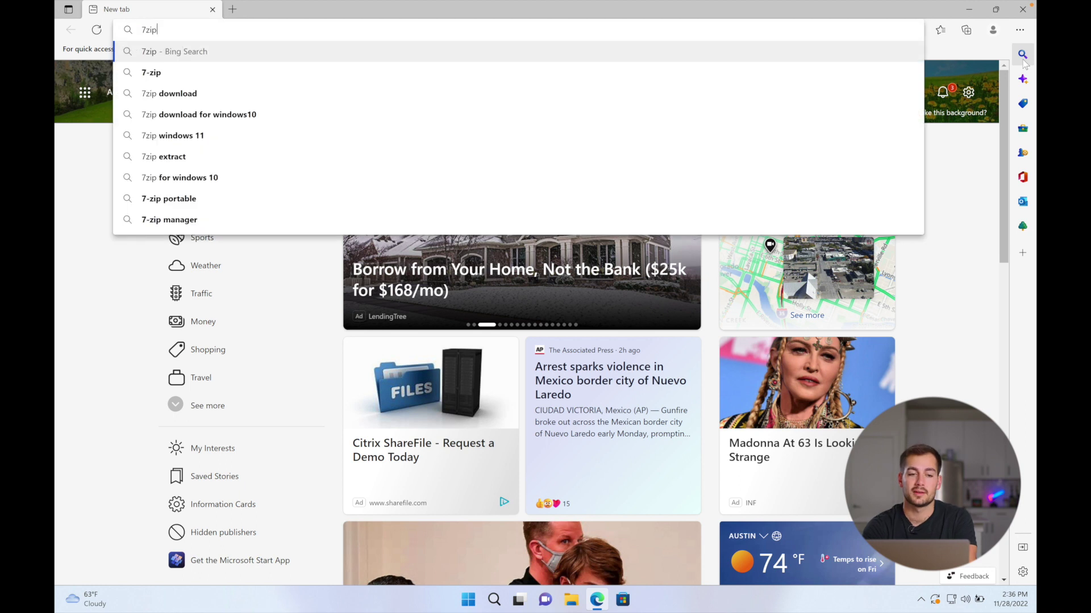
pyautogui.press('Return')
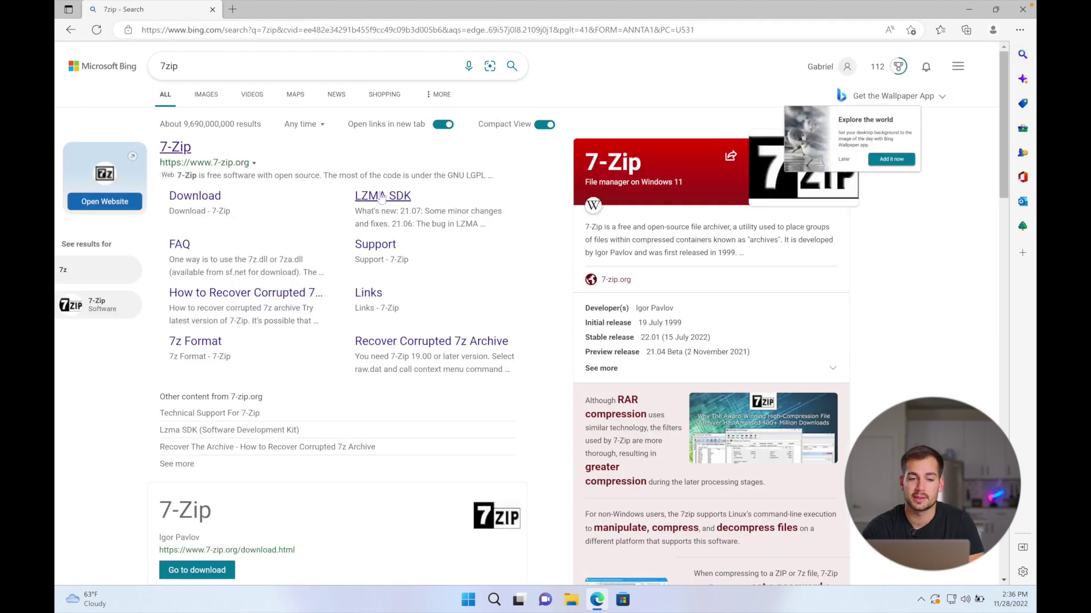
pyautogui.click(176, 147)
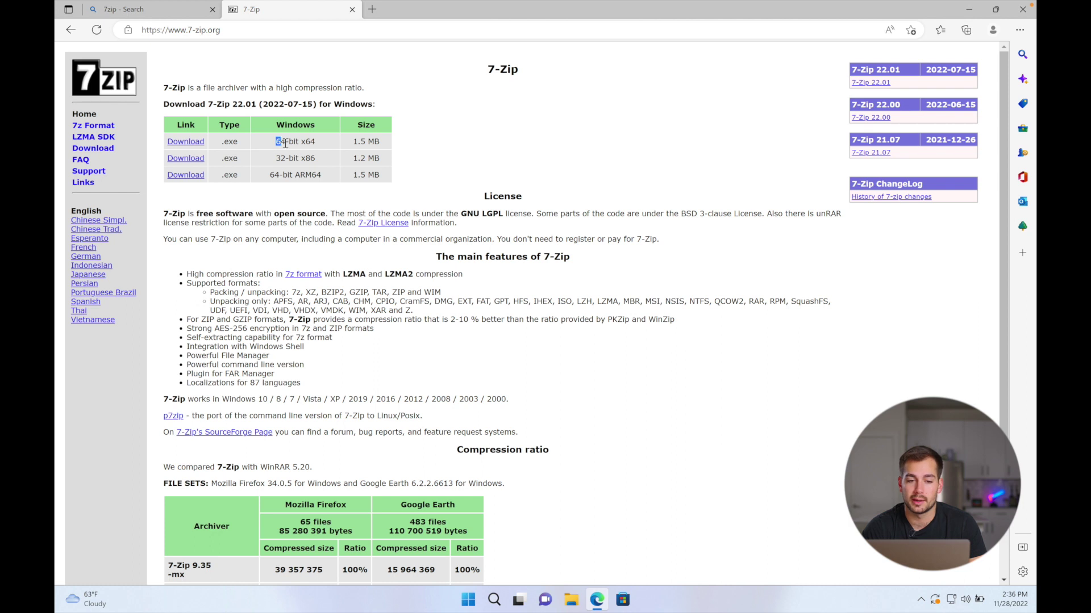
# Step: Download the 64-bit x64 7-Zip installer, 7z2201-x64.exe, and run it
pyautogui.moveTo(281, 141); pyautogui.dragTo(317, 142)
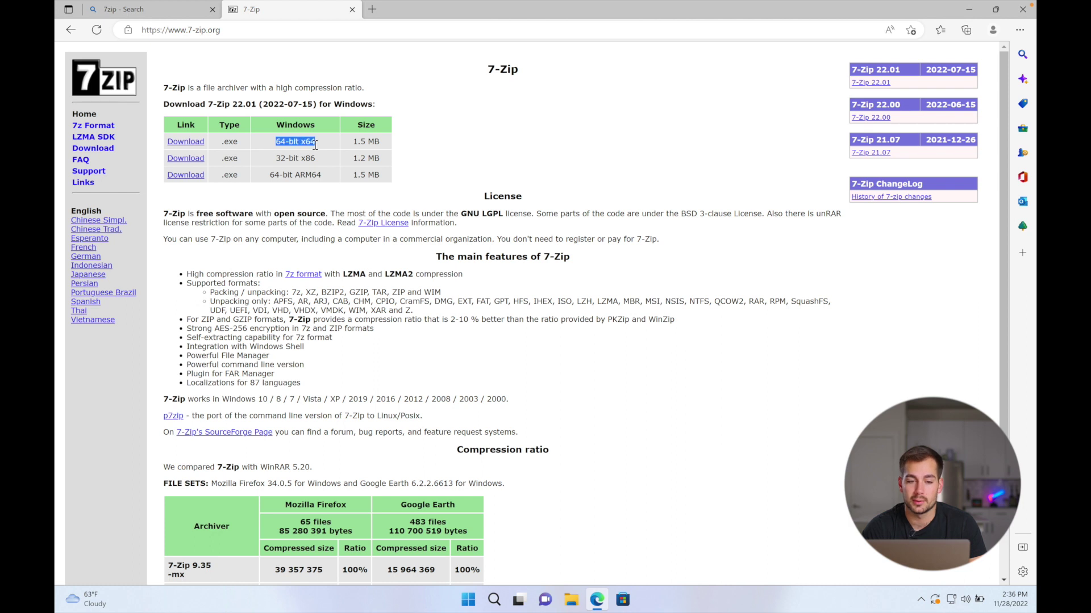
pyautogui.click(199, 143)
pyautogui.click(803, 82)
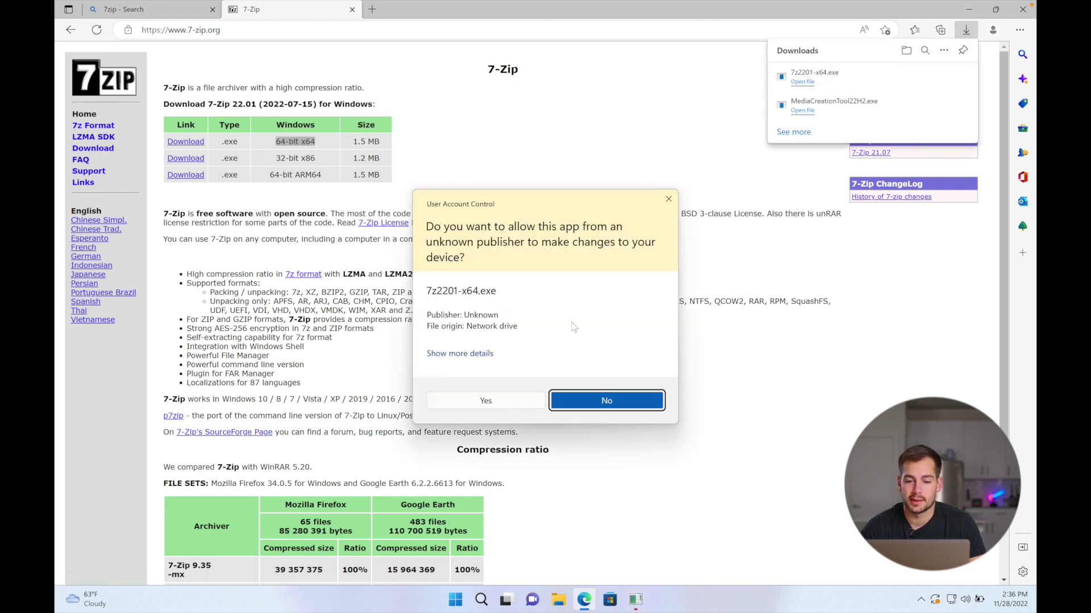
# Step: Install 7-Zip 22.01 x64 to C:\Program Files\7-Zip after approving UAC, then close setup
pyautogui.click(484, 402)
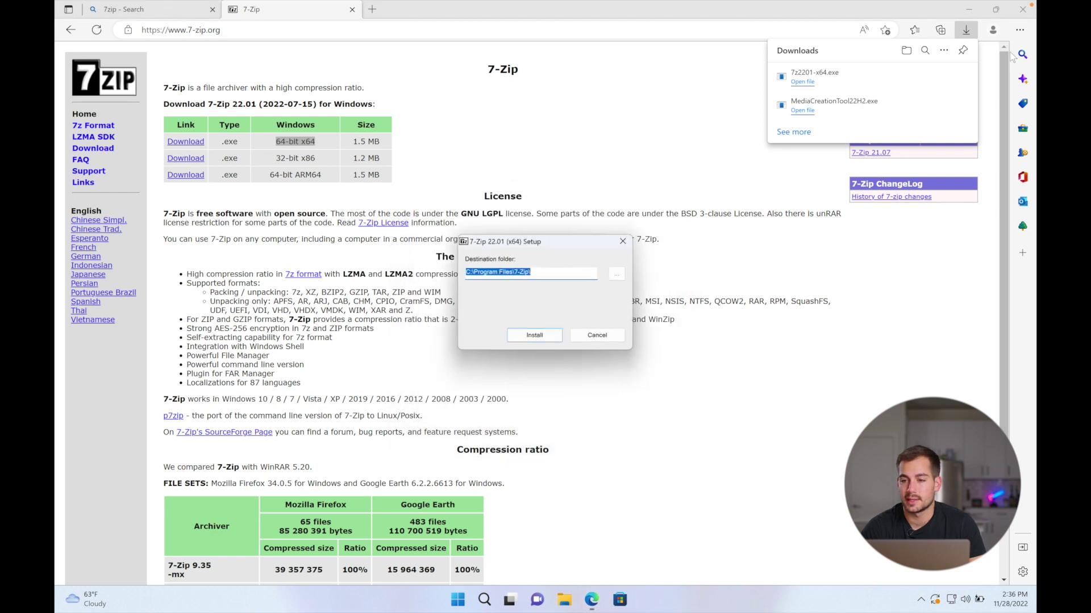
pyautogui.click(968, 9)
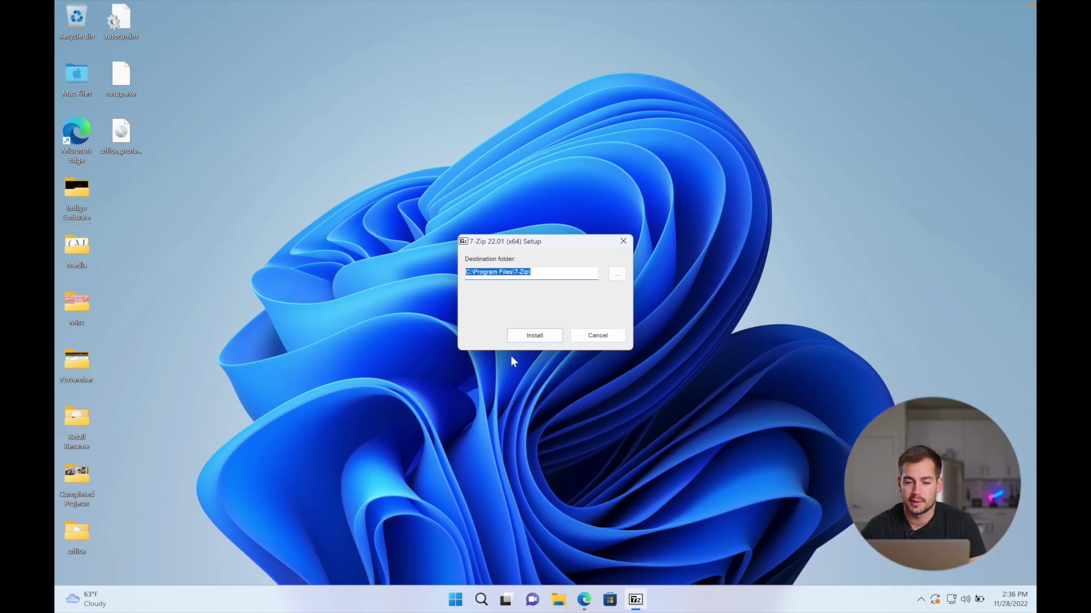
pyautogui.click(535, 334)
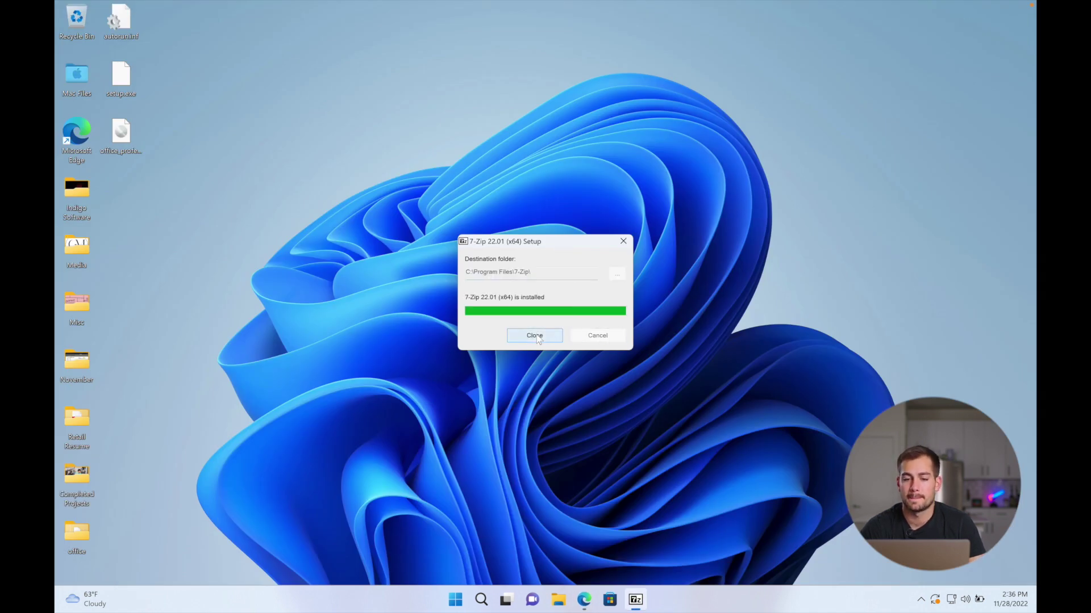
pyautogui.click(534, 336)
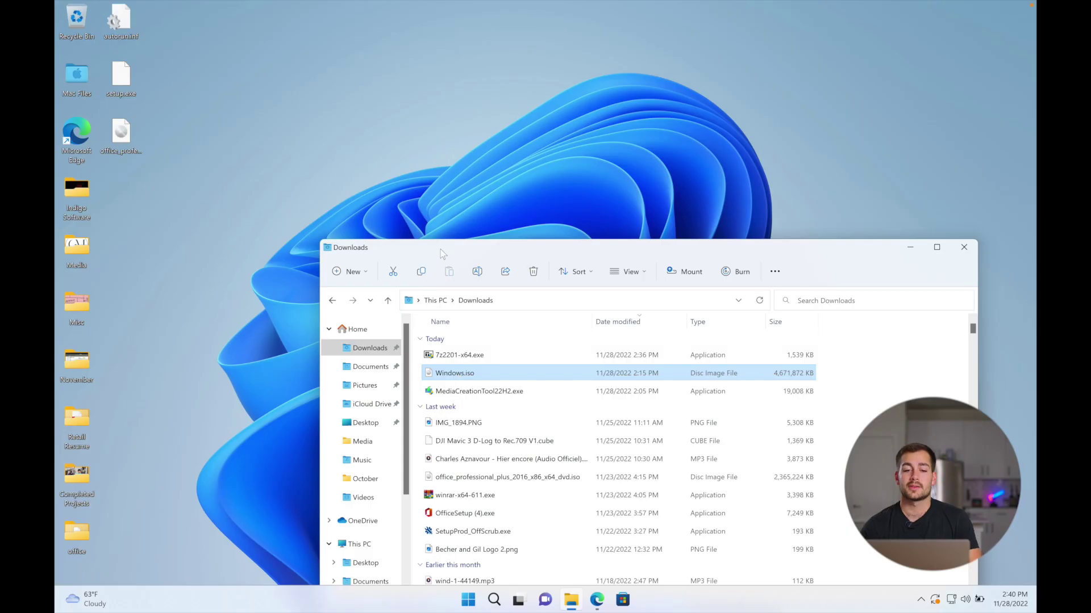
pyautogui.moveTo(427, 247); pyautogui.dragTo(364, 143)
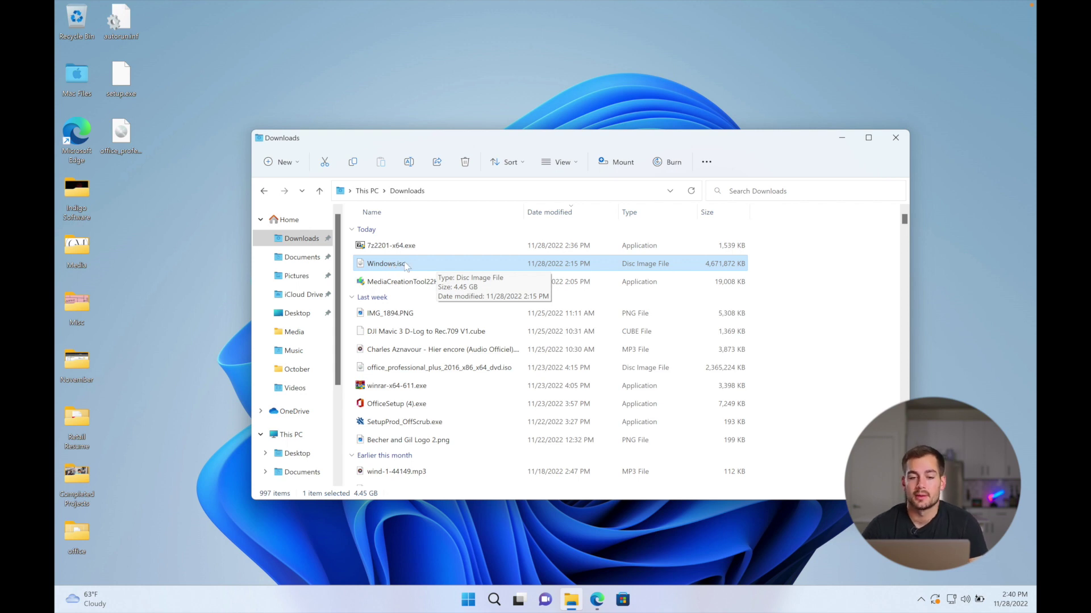
# Step: Extract Windows.iso with 7-Zip's Extract files into a Windows subfolder in Downloads
pyautogui.moveTo(360, 142); pyautogui.dragTo(355, 126)
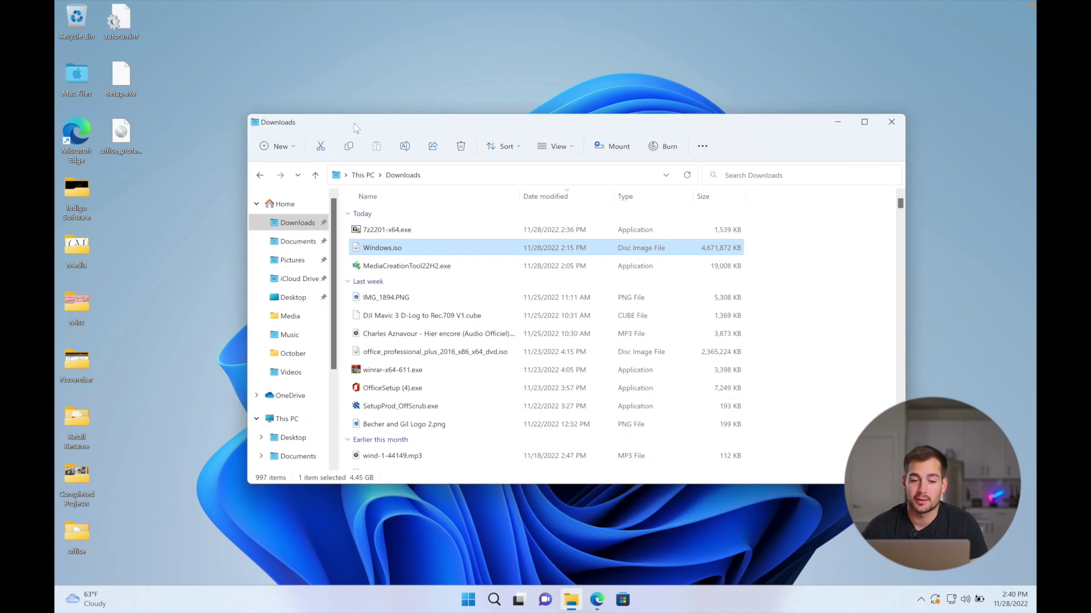
pyautogui.rightClick(385, 253)
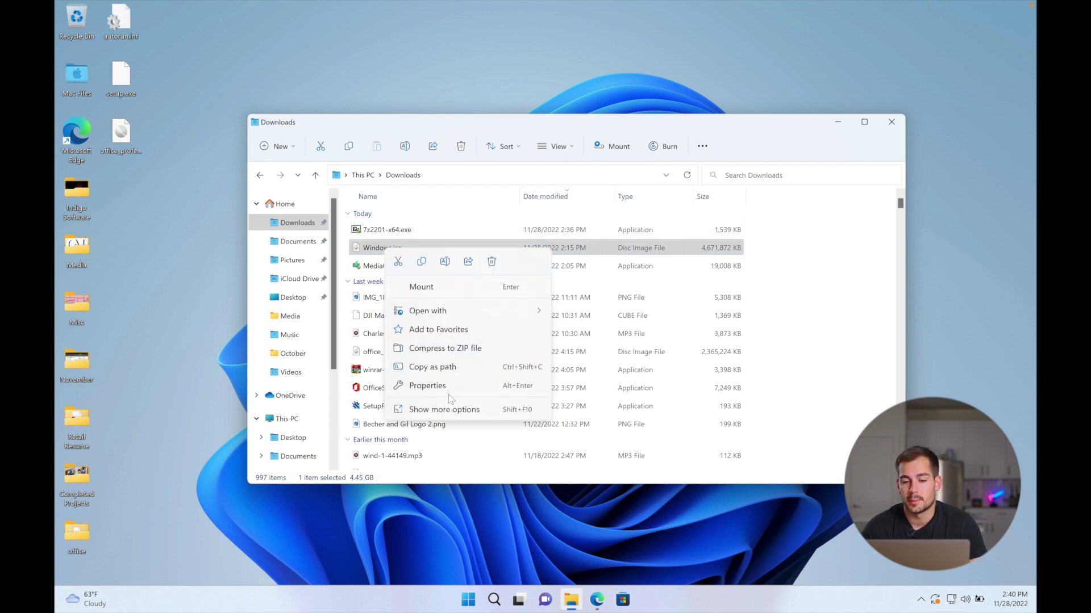
pyautogui.click(443, 409)
pyautogui.moveTo(469, 194)
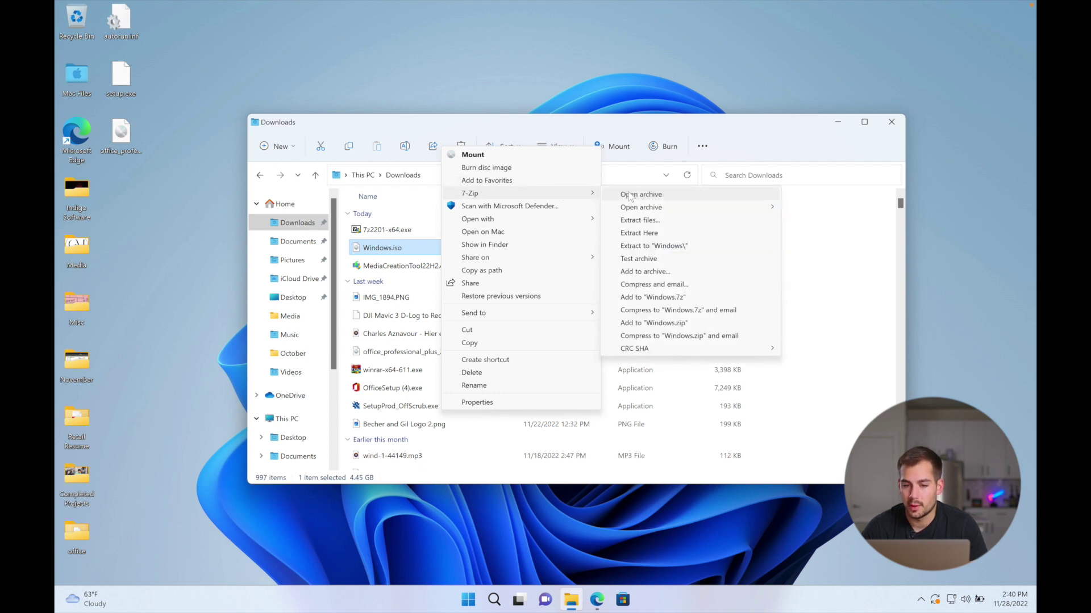
pyautogui.click(640, 219)
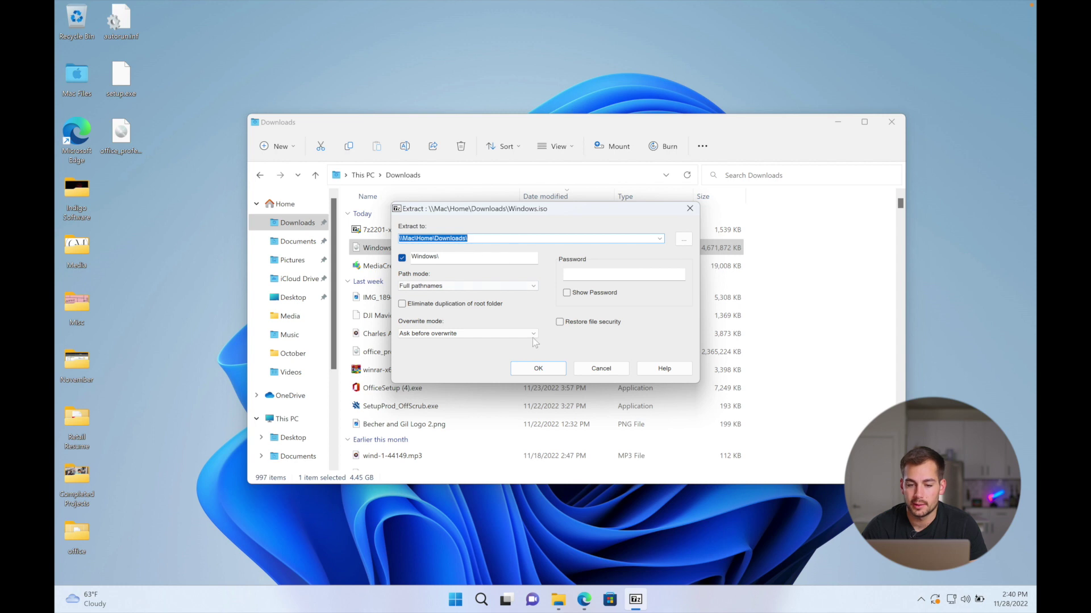
pyautogui.click(537, 368)
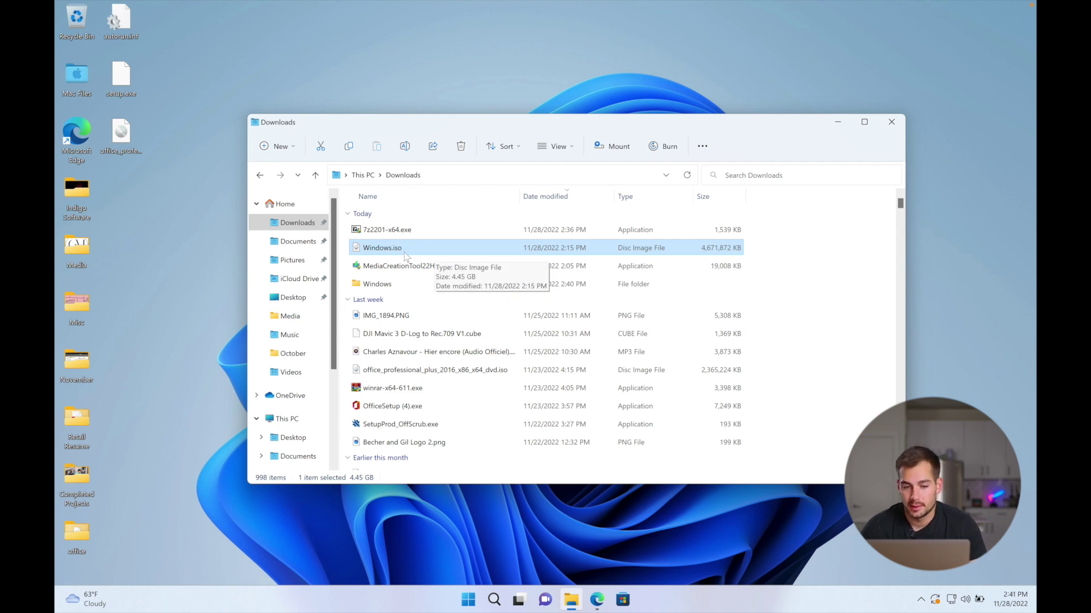
# Step: Open the extracted Windows folder and run setup.exe, approving the UAC prompt
pyautogui.click(379, 284)
pyautogui.doubleClick(379, 284)
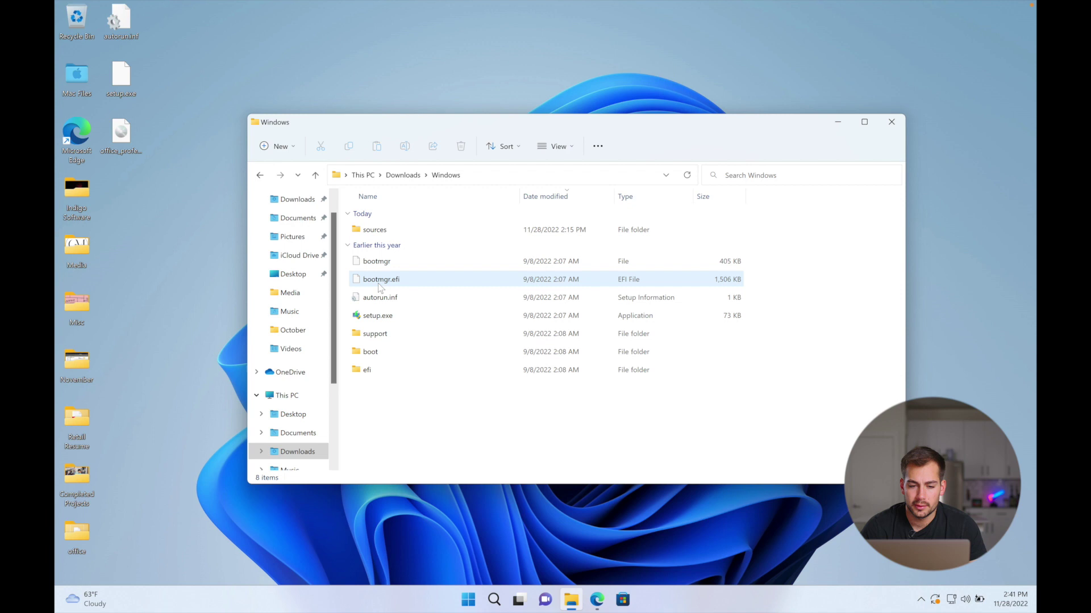
pyautogui.doubleClick(378, 315)
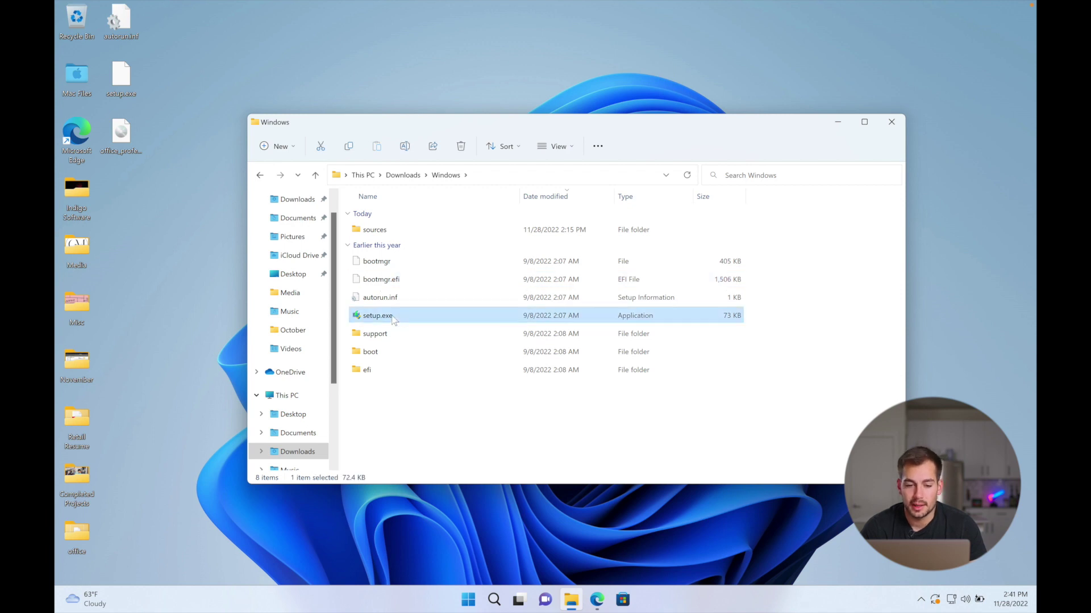
pyautogui.click(517, 426)
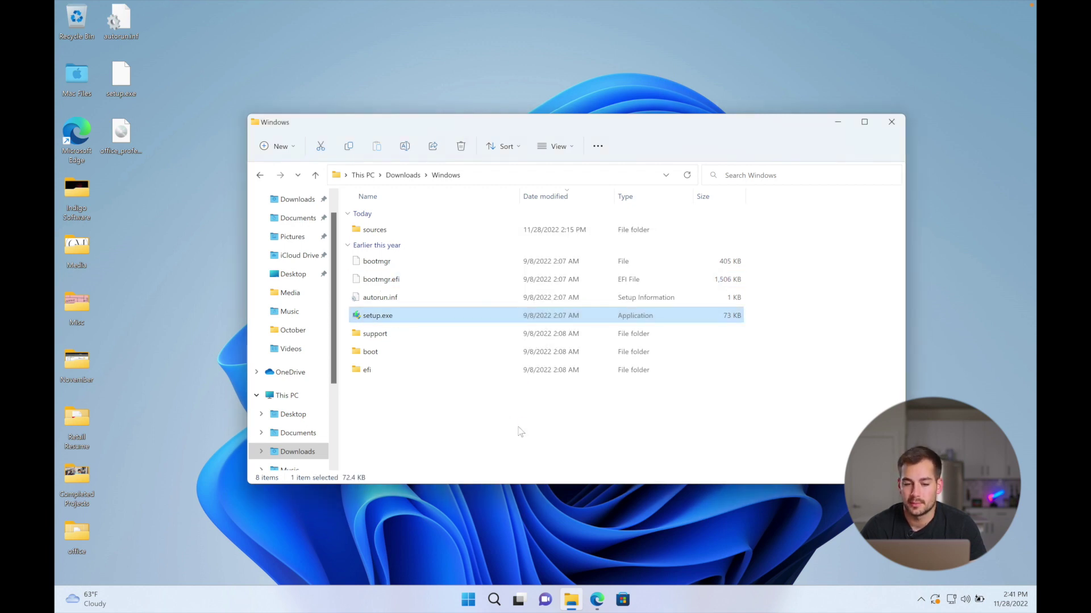
pyautogui.moveTo(435, 132); pyautogui.dragTo(430, 75)
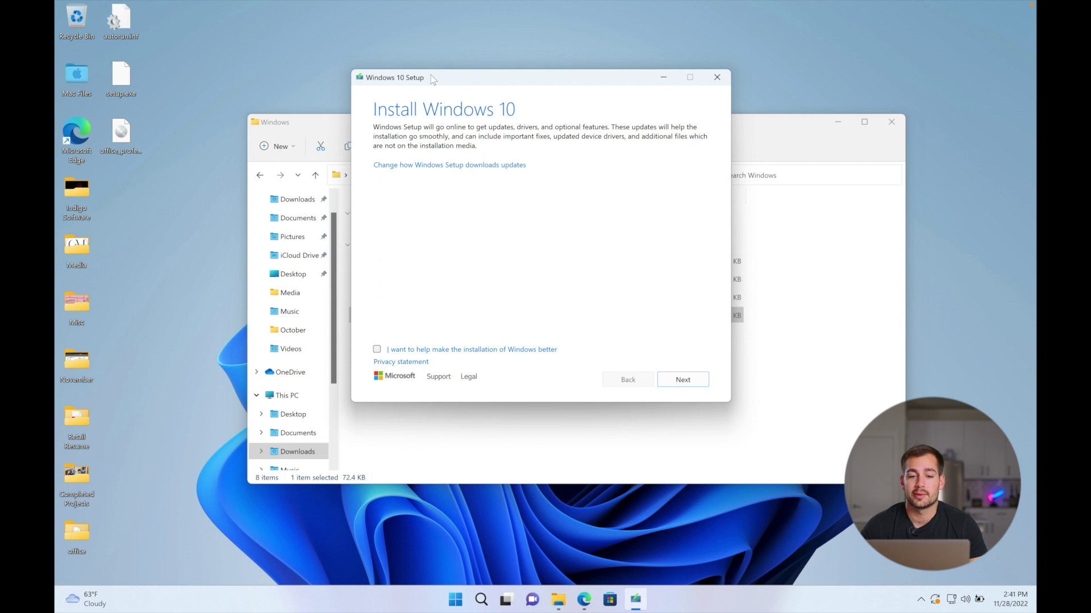
# Step: Set Windows Setup's update download option to 'Not right now'
pyautogui.click(424, 167)
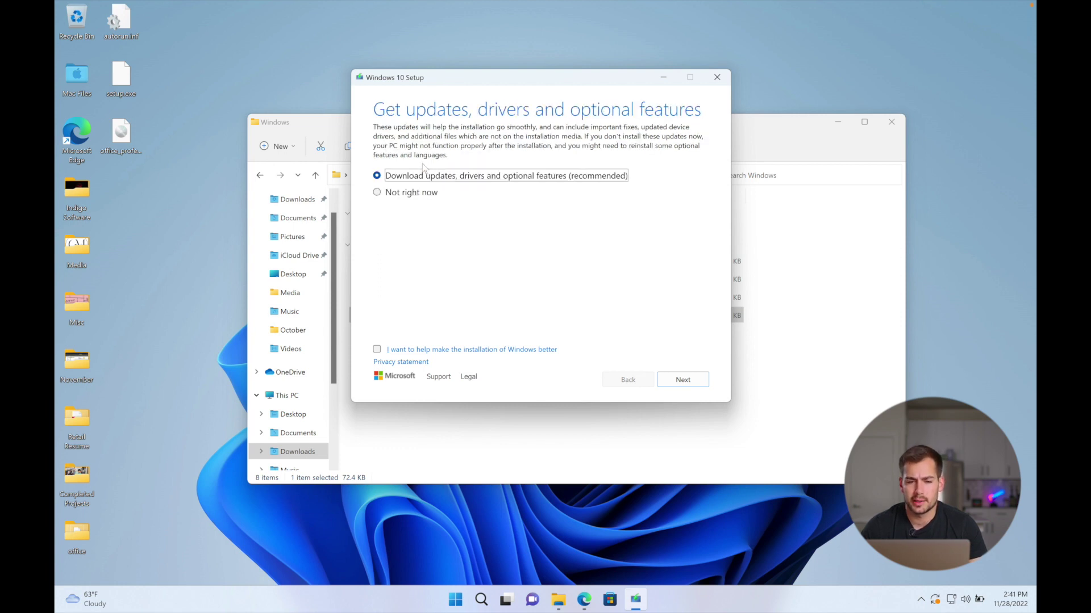
pyautogui.click(378, 193)
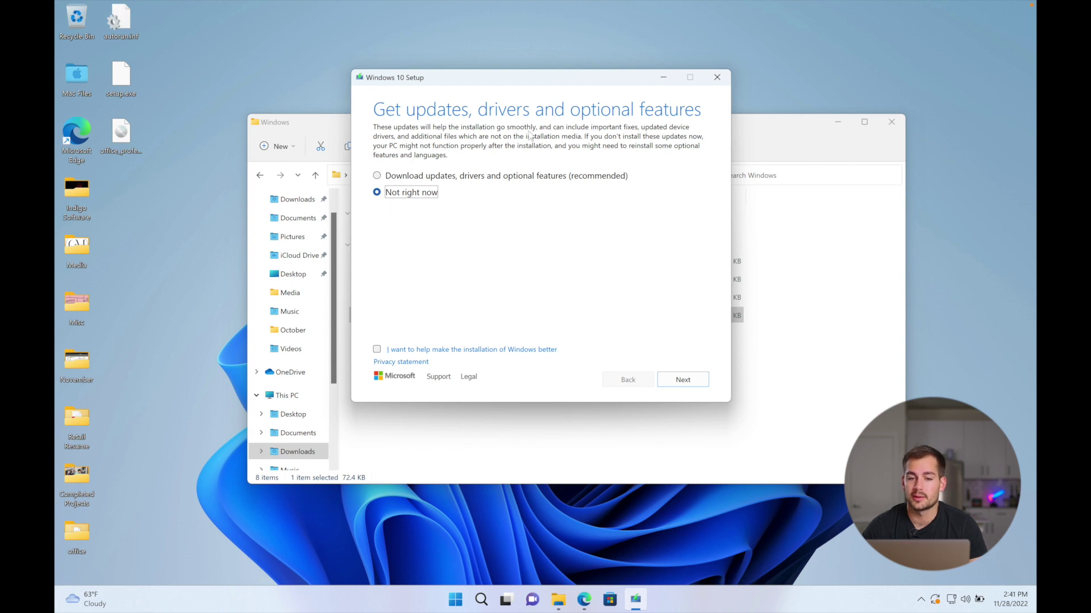